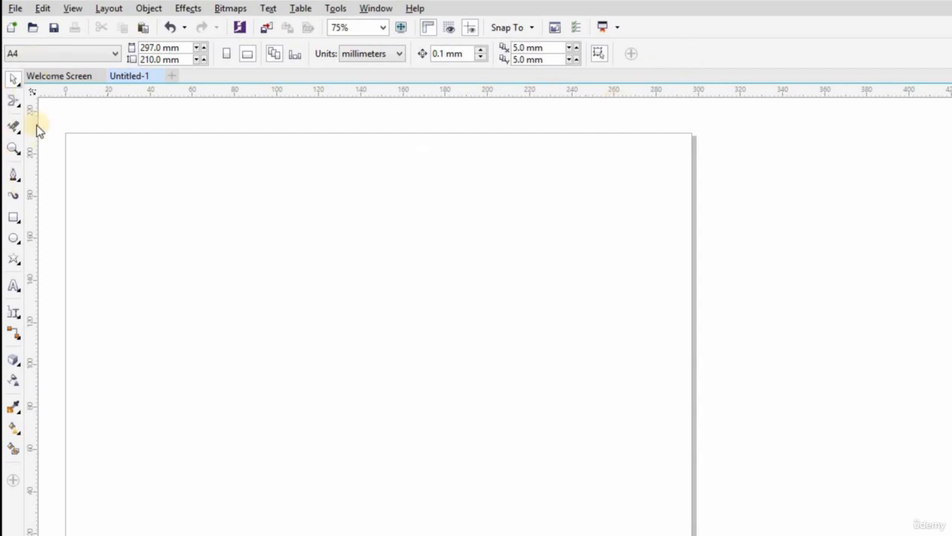
- Draw a rectangle about 80 mm wide and 68 mm high on the upper part of the page
{"action": "left_click", "coordinate": [20, 87]}
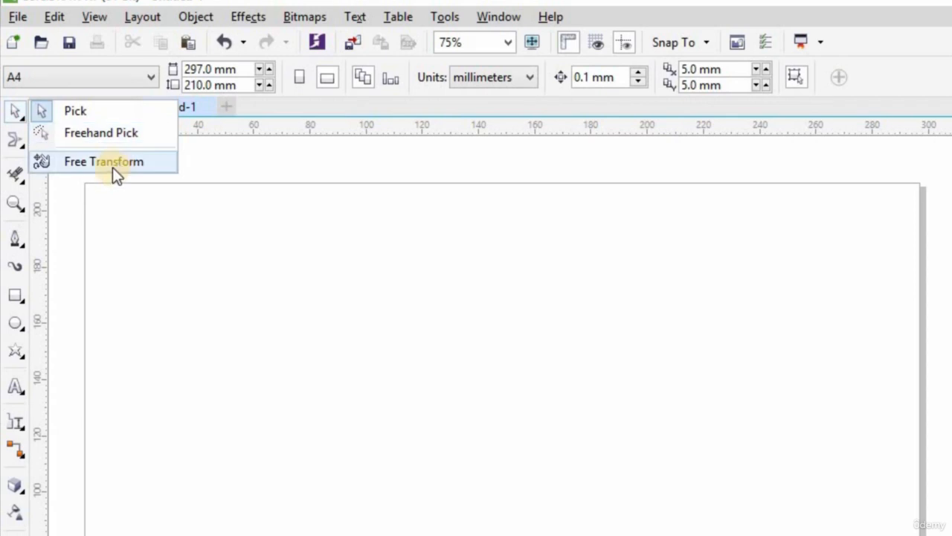
{"action": "left_click", "coordinate": [35, 302]}
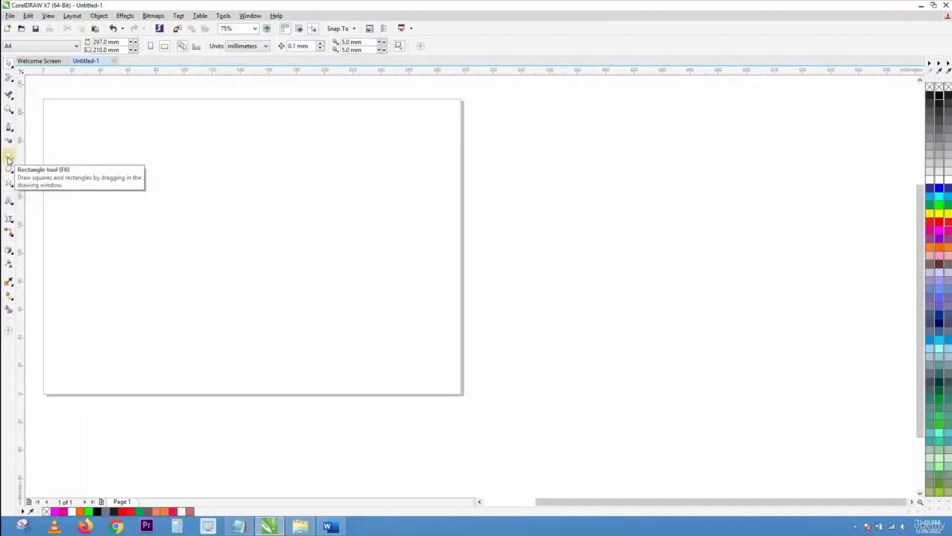
{"action": "left_click_drag", "start_coordinate": [175, 138], "coordinate": [288, 234]}
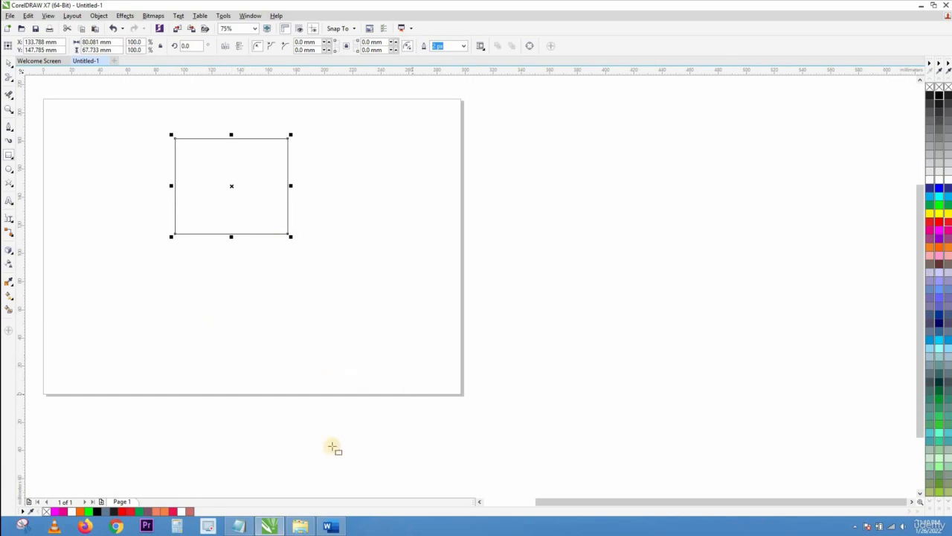
- Place lady walking.jpg from the corel training folder on the page and enlarge it proportionally to about 116 by 77 mm
{"action": "mouse_move", "coordinate": [304, 528]}
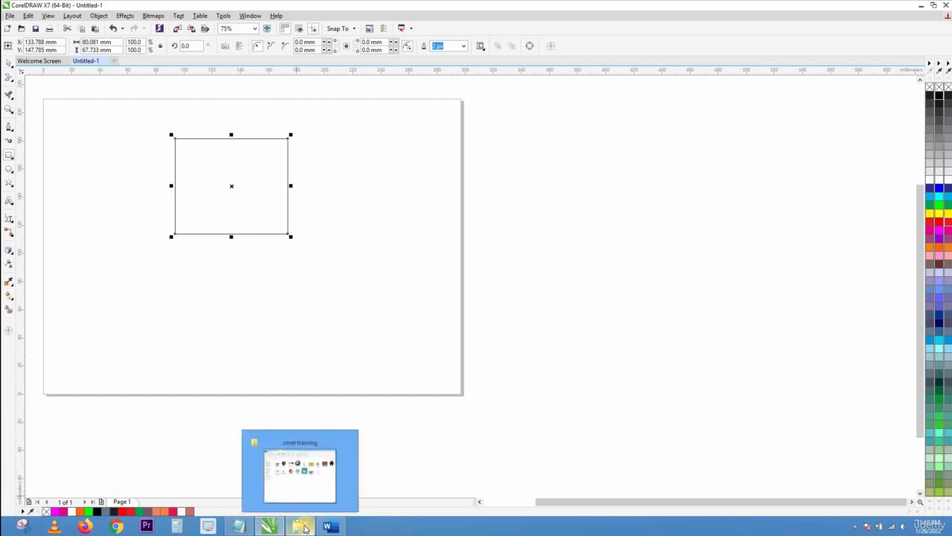
{"action": "left_click", "coordinate": [307, 485]}
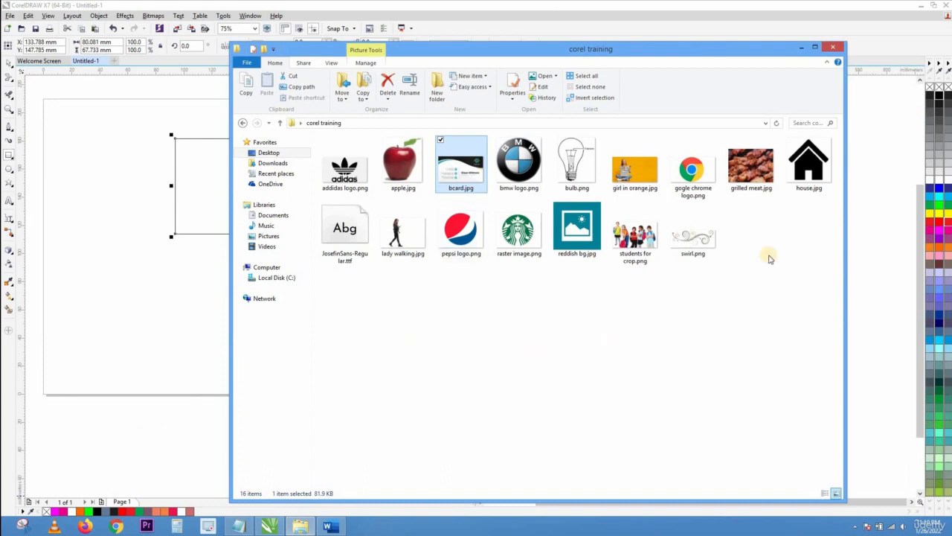
{"action": "left_click_drag", "start_coordinate": [369, 254], "coordinate": [108, 242]}
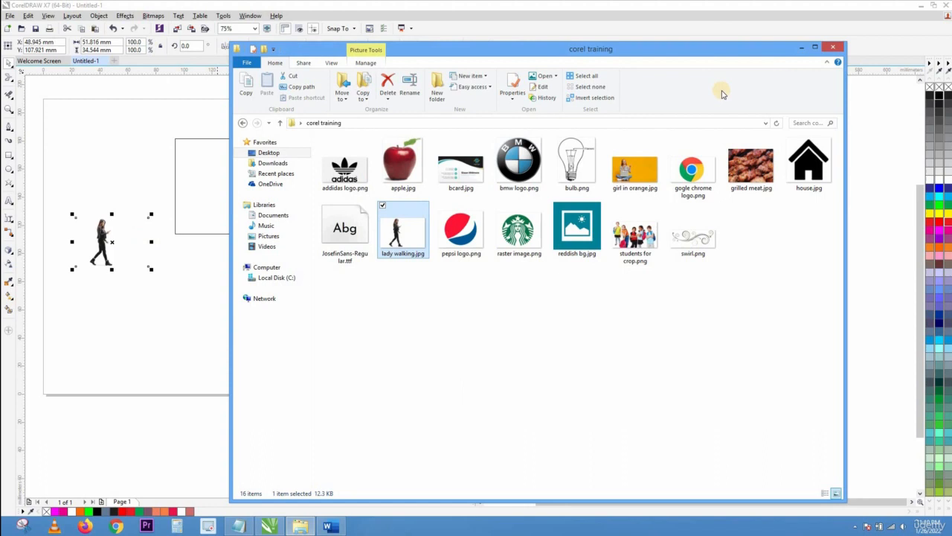
{"action": "left_click", "coordinate": [799, 49]}
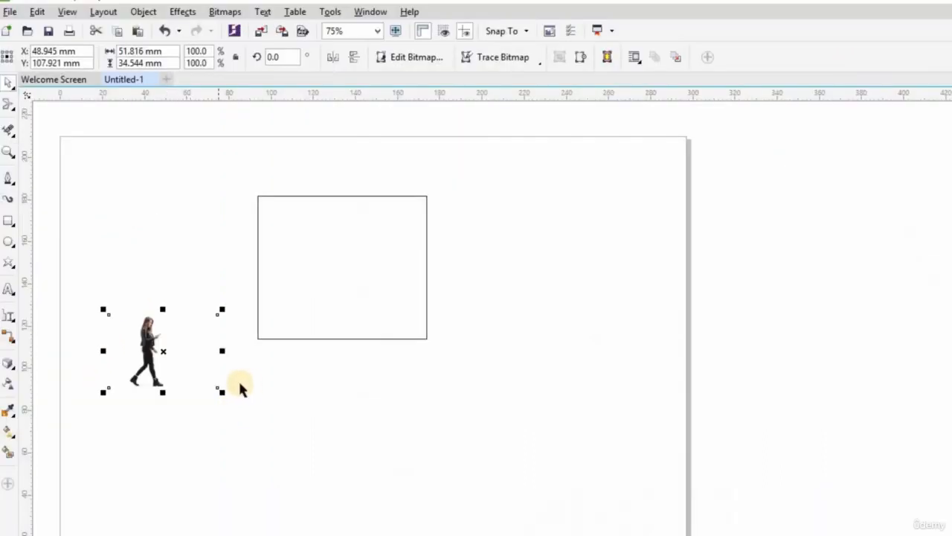
{"action": "left_click_drag", "start_coordinate": [221, 391], "coordinate": [358, 482]}
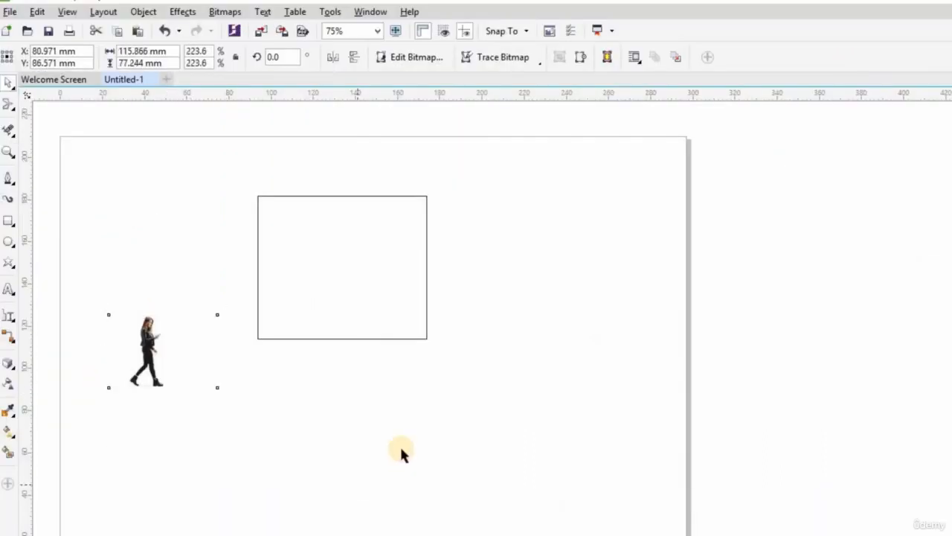
- Move the rectangle up and away from the woman's image, and delete it
{"action": "left_click", "coordinate": [423, 432]}
{"action": "left_click_drag", "start_coordinate": [353, 269], "coordinate": [418, 242]}
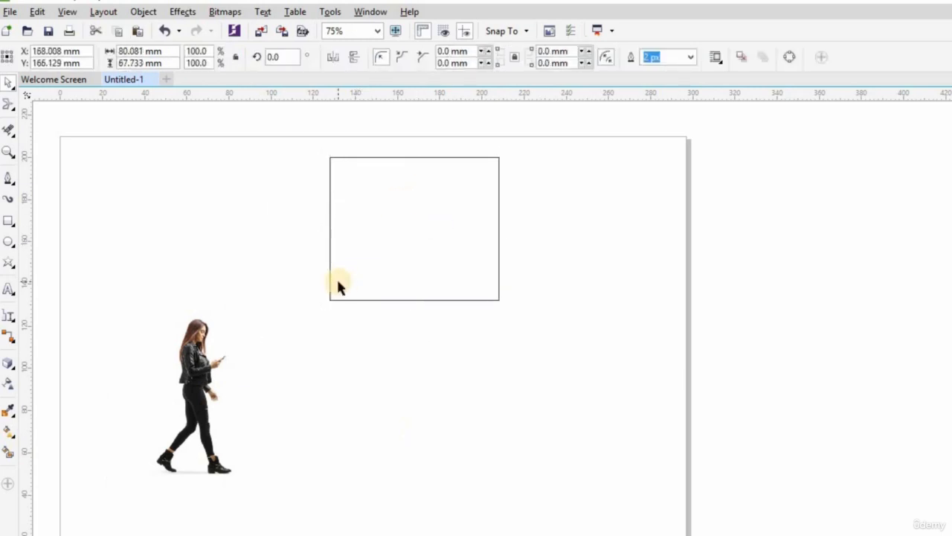
{"action": "key", "text": "Delete"}
- Enlarge the woman's image to about 157 by 105 mm and crop its empty sides to a width of about 75 mm
{"action": "left_click", "coordinate": [212, 357]}
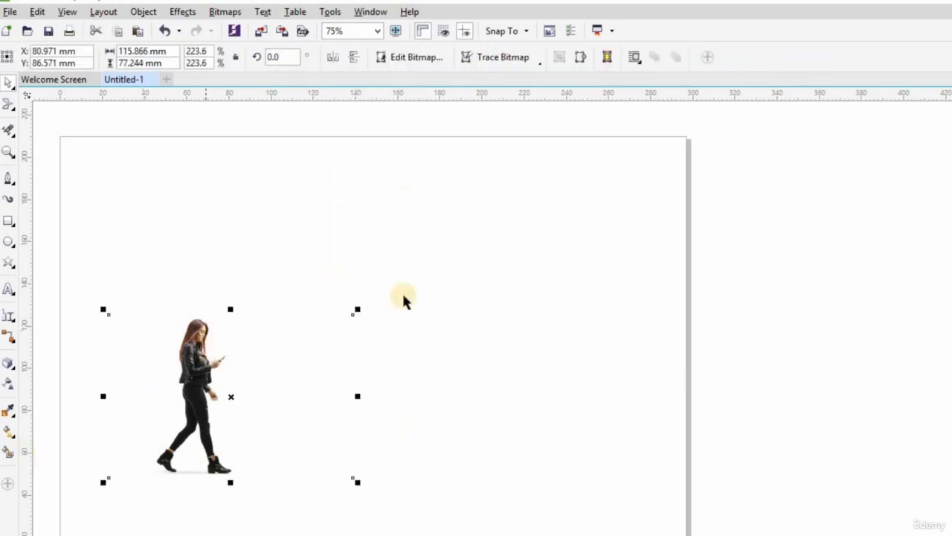
{"action": "left_click_drag", "start_coordinate": [356, 307], "coordinate": [491, 257]}
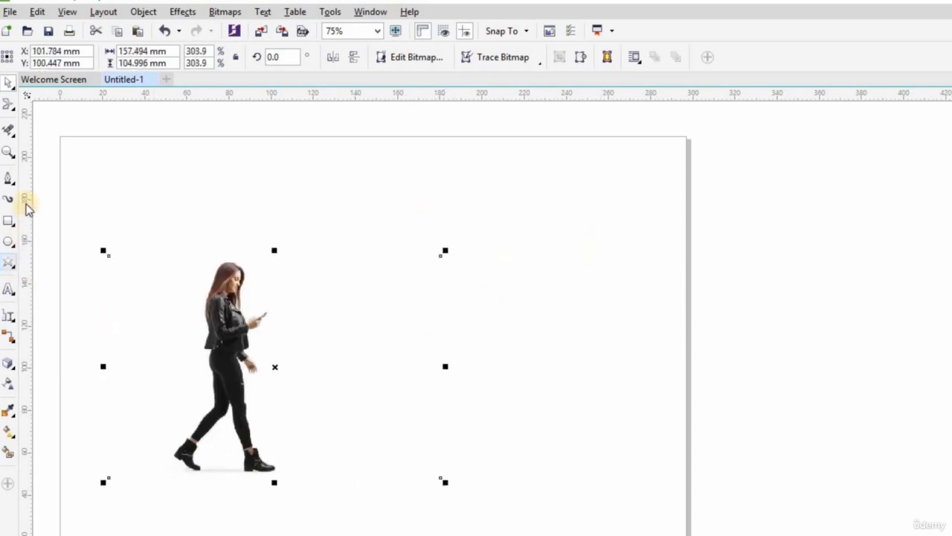
{"action": "left_click", "coordinate": [13, 184]}
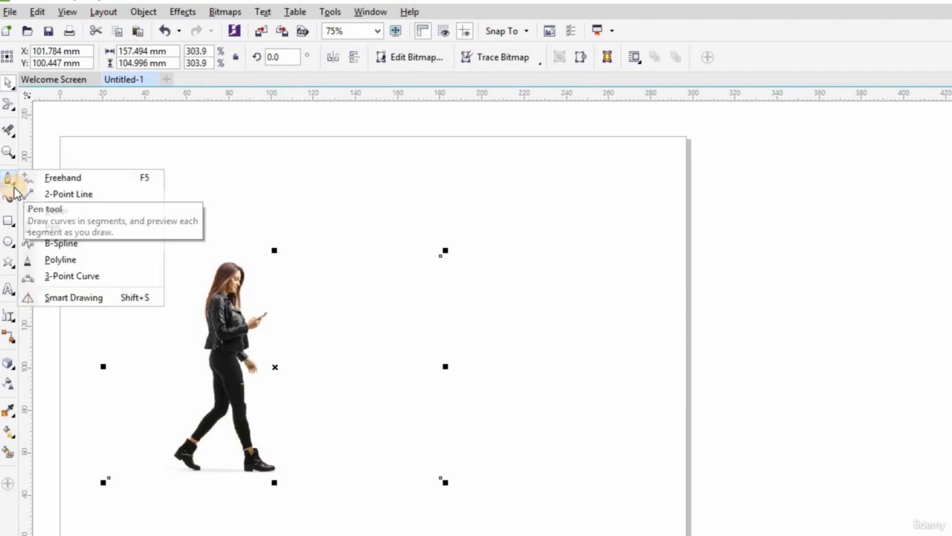
{"action": "left_click", "coordinate": [13, 191]}
{"action": "left_click", "coordinate": [12, 223]}
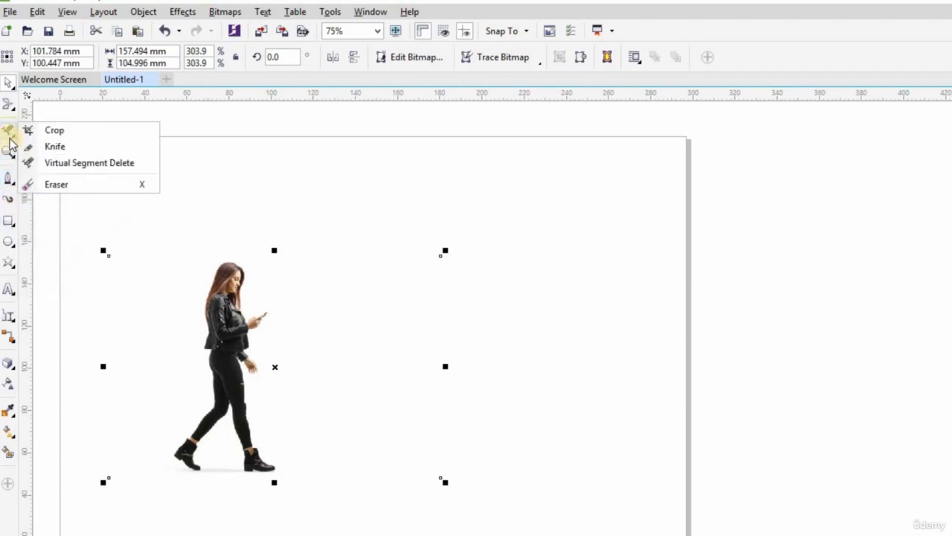
{"action": "left_click", "coordinate": [47, 129]}
{"action": "left_click_drag", "start_coordinate": [140, 257], "coordinate": [298, 477]}
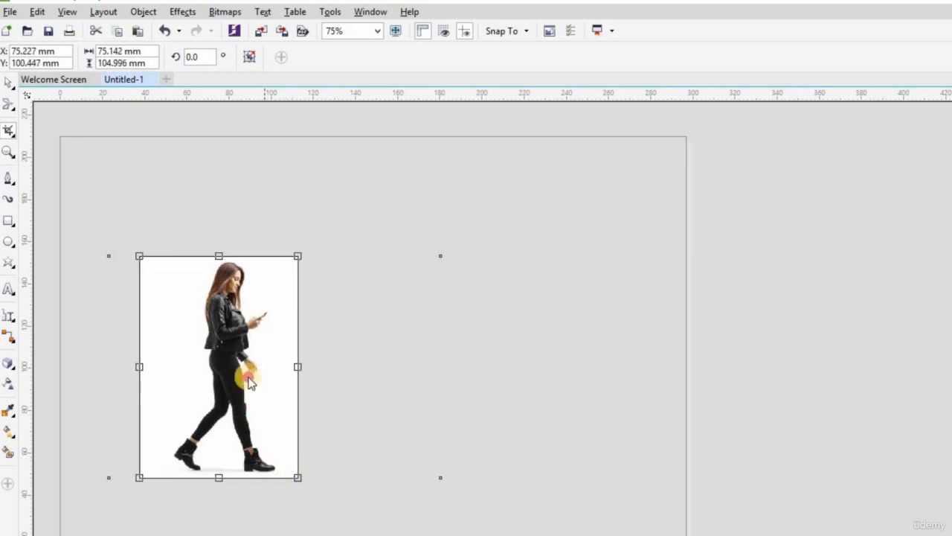
{"action": "double_click", "coordinate": [246, 376]}
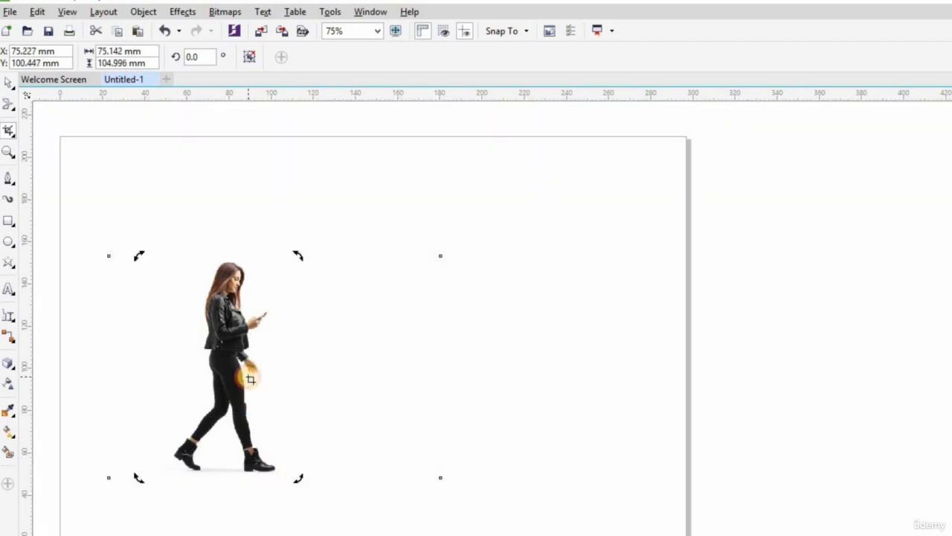
- Move the cropped image slightly up and to the right, centring it at about X 89 mm, Y 108 mm, and deselect it
{"action": "left_click", "coordinate": [7, 80]}
{"action": "left_click_drag", "start_coordinate": [228, 368], "coordinate": [251, 347]}
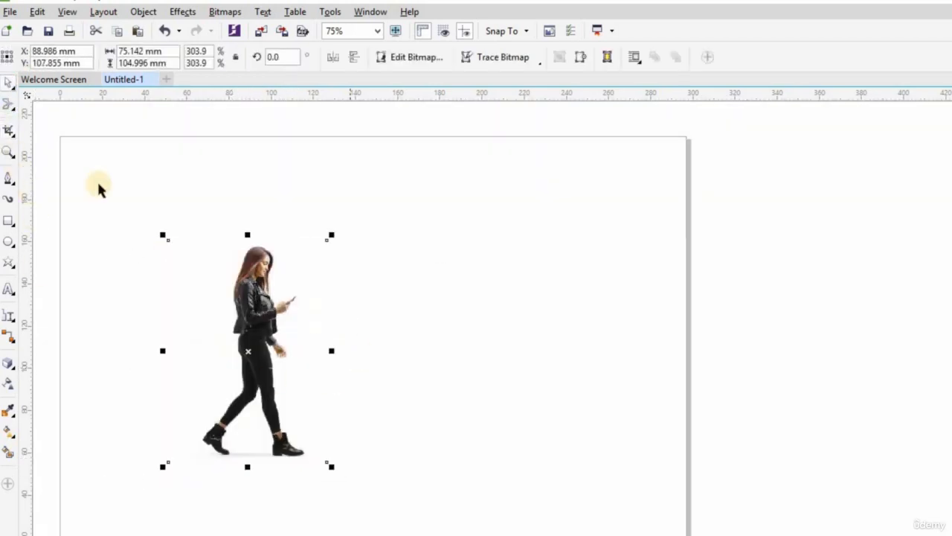
{"action": "left_click", "coordinate": [426, 359]}
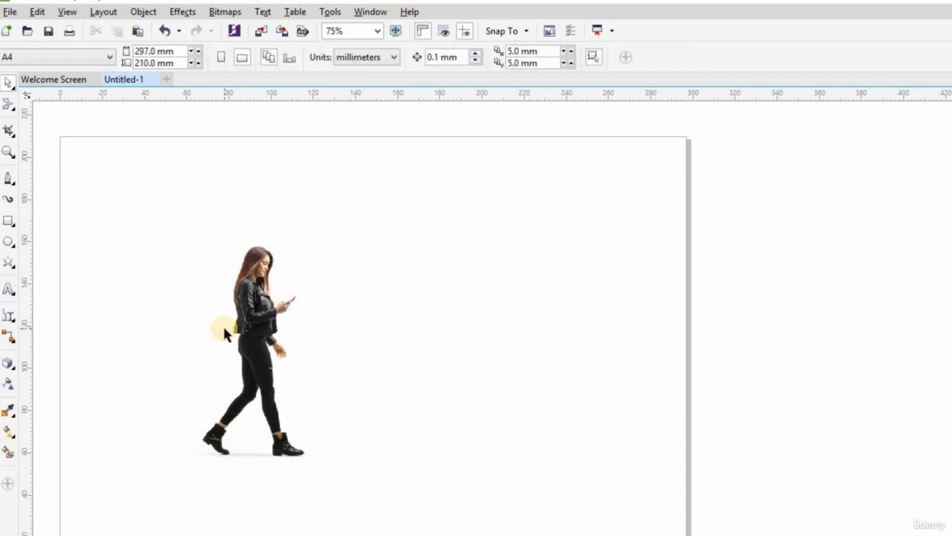
- Select the cropped image, activate Free Transform and go through its free angle reflection and free scale modes
{"action": "left_click", "coordinate": [255, 330]}
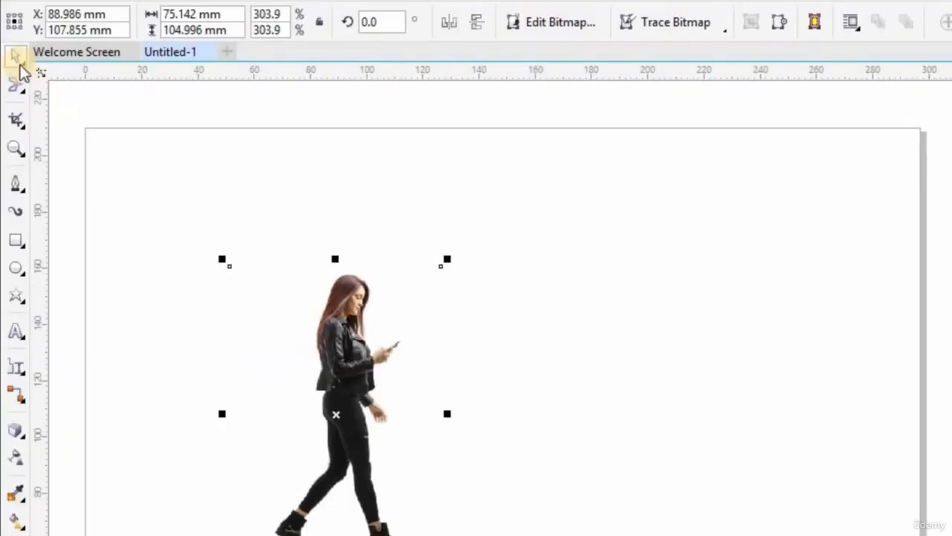
{"action": "left_click", "coordinate": [24, 64]}
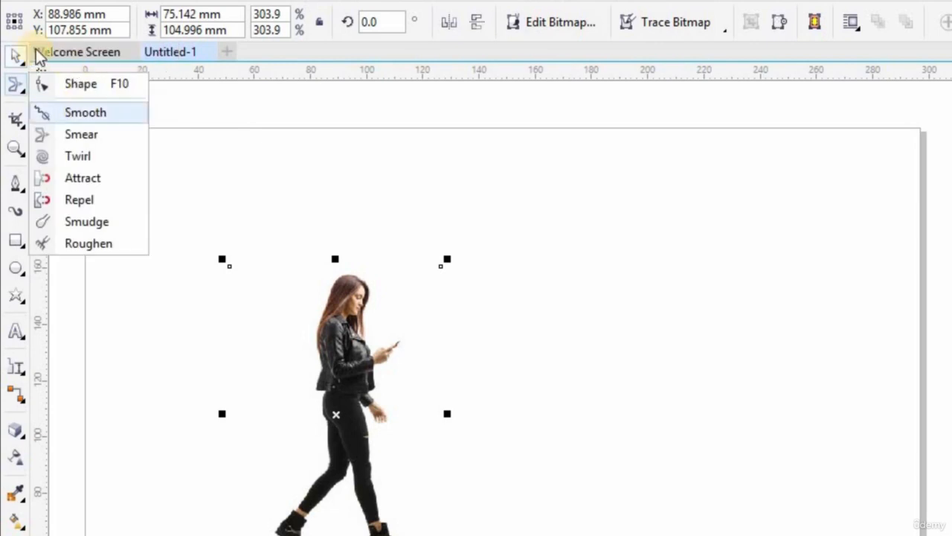
{"action": "left_click", "coordinate": [23, 66]}
{"action": "left_click", "coordinate": [98, 111]}
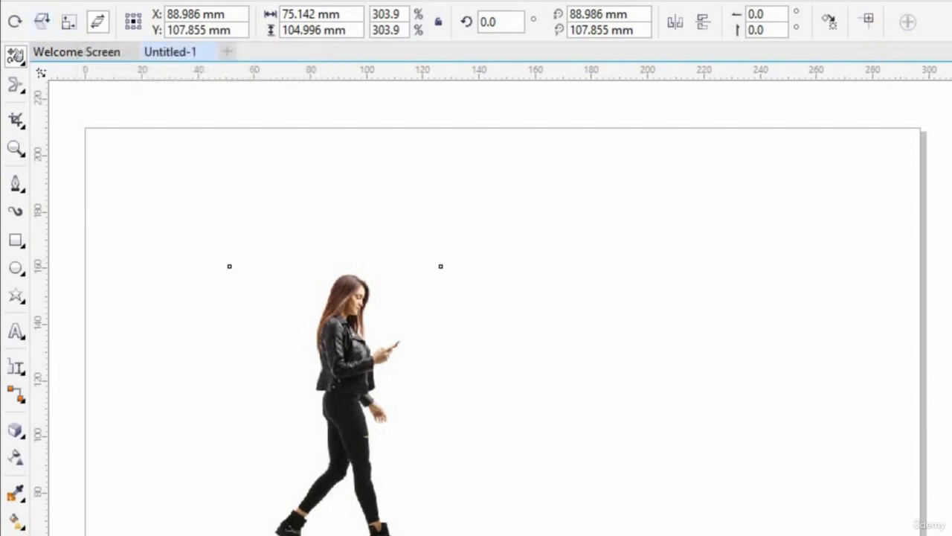
{"action": "left_click", "coordinate": [39, 23]}
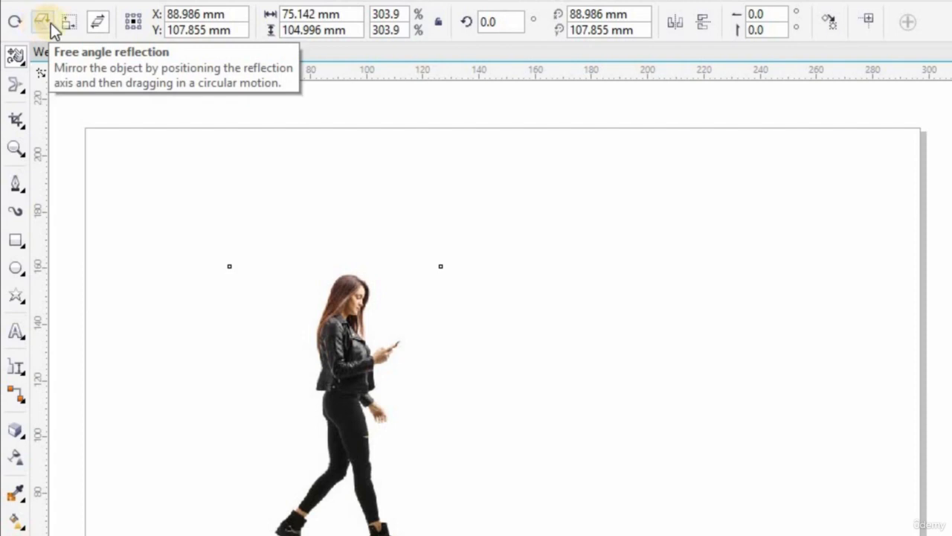
{"action": "left_click", "coordinate": [64, 23]}
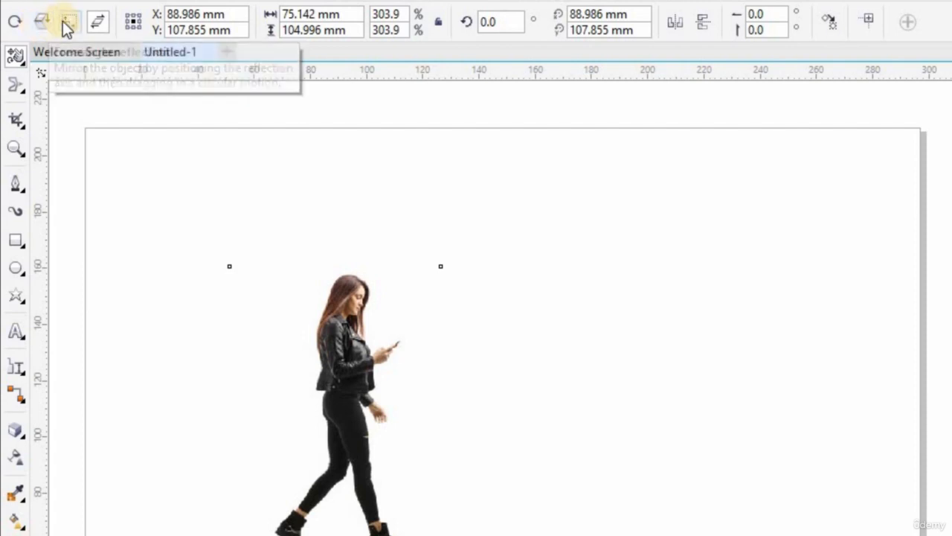
{"action": "left_click", "coordinate": [108, 23]}
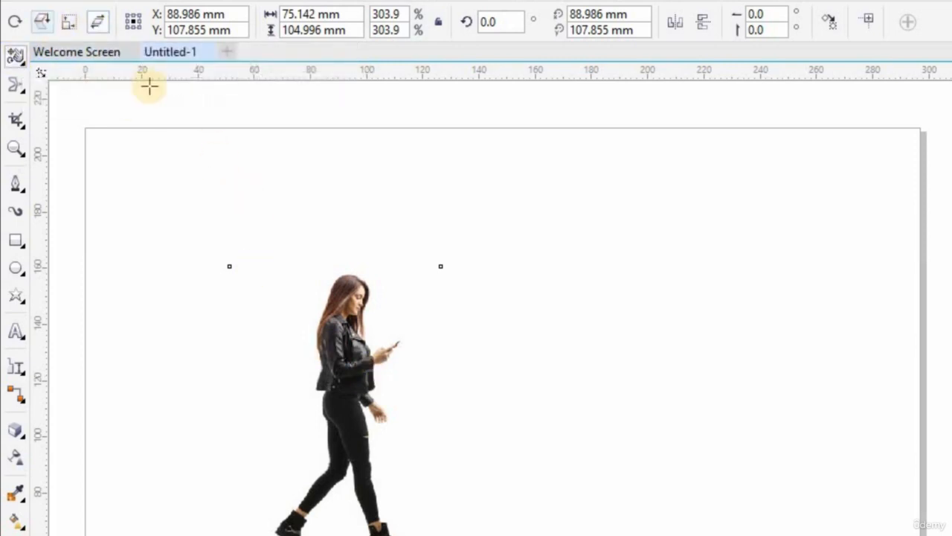
{"action": "left_click", "coordinate": [41, 25]}
- Use free rotation to turn the image around its corners three times, reaching a rotation angle of about 209°
{"action": "left_click", "coordinate": [13, 30]}
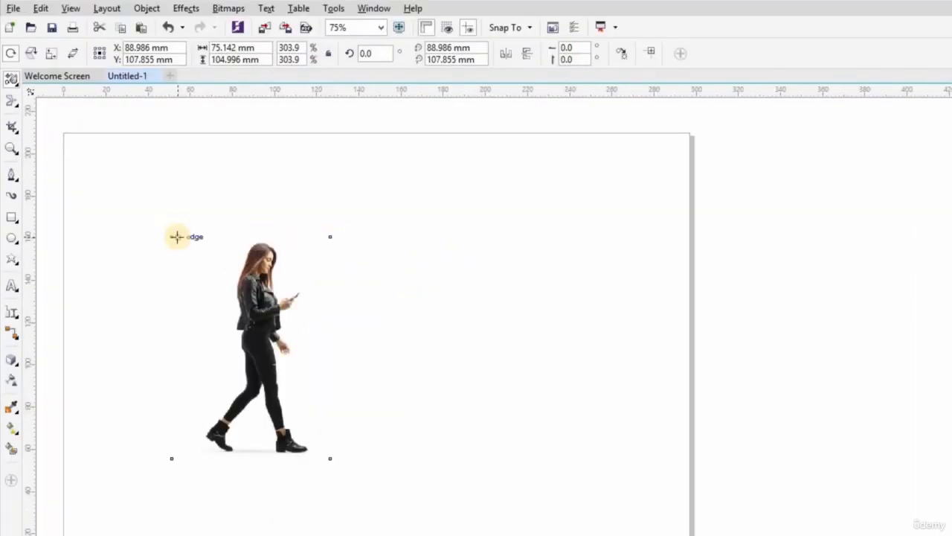
{"action": "left_click_drag", "start_coordinate": [172, 237], "coordinate": [259, 229]}
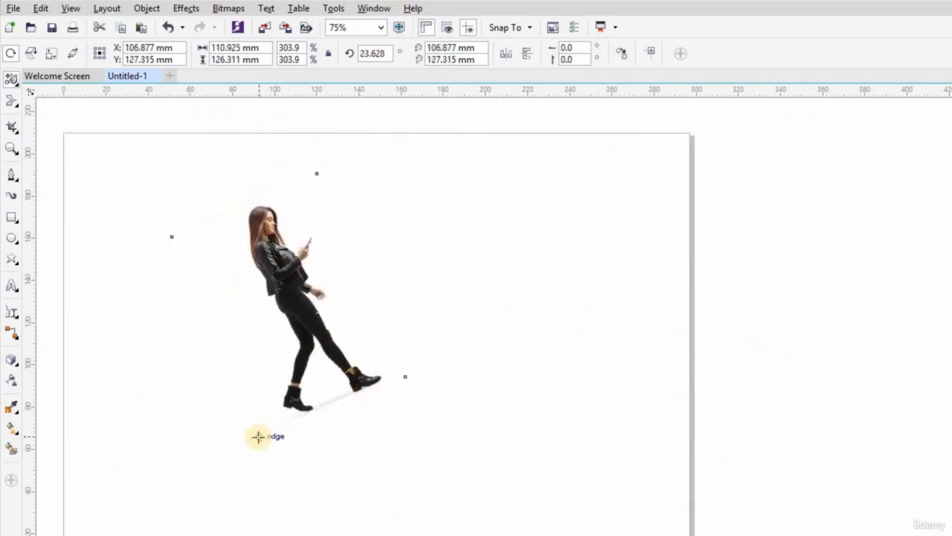
{"action": "left_click_drag", "start_coordinate": [257, 436], "coordinate": [302, 425]}
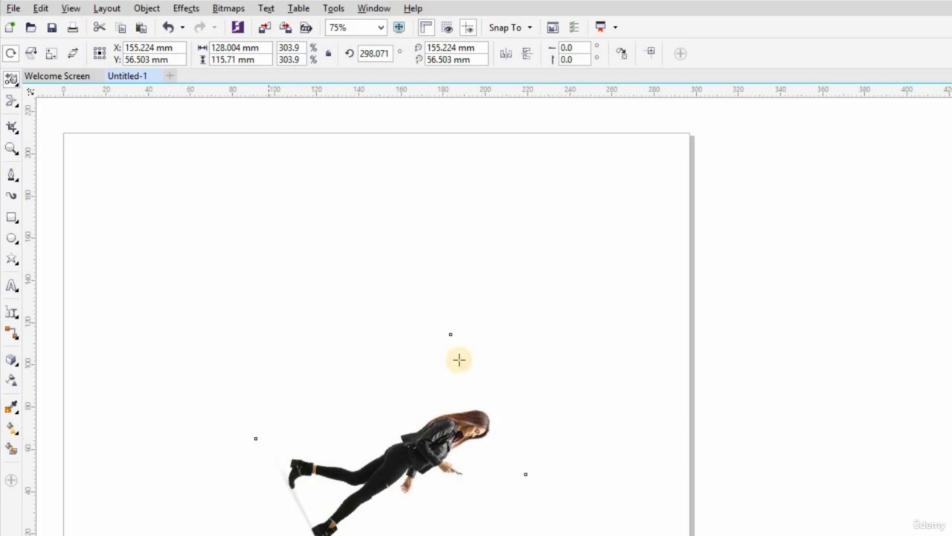
{"action": "left_click_drag", "start_coordinate": [455, 333], "coordinate": [452, 421]}
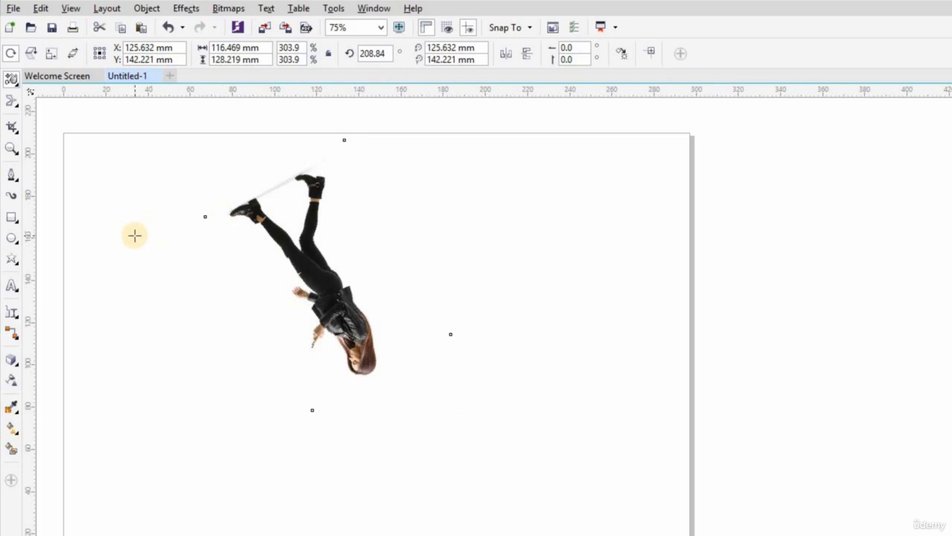
- Rotate the image freely around its centre until the woman stands nearly upright at about 7°
{"action": "left_click", "coordinate": [327, 276]}
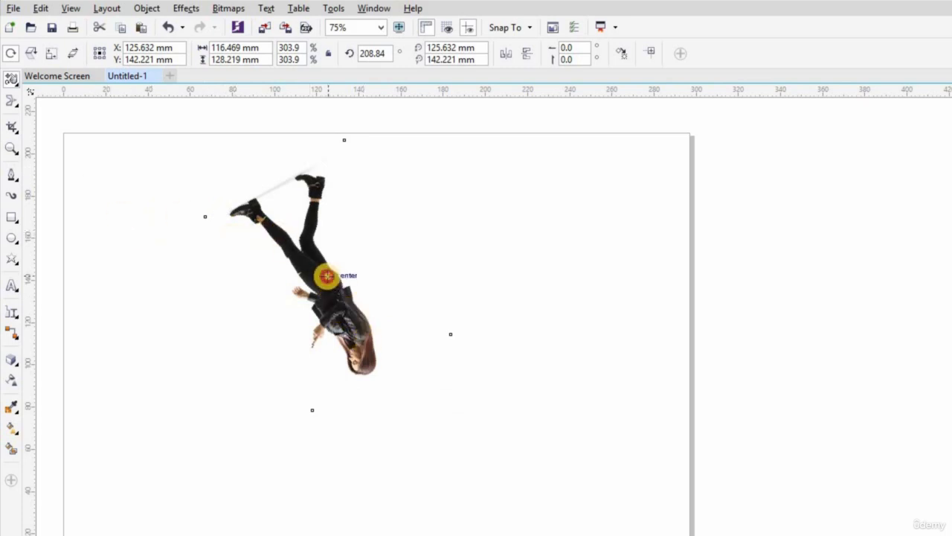
{"action": "left_click_drag", "start_coordinate": [328, 276], "coordinate": [420, 323]}
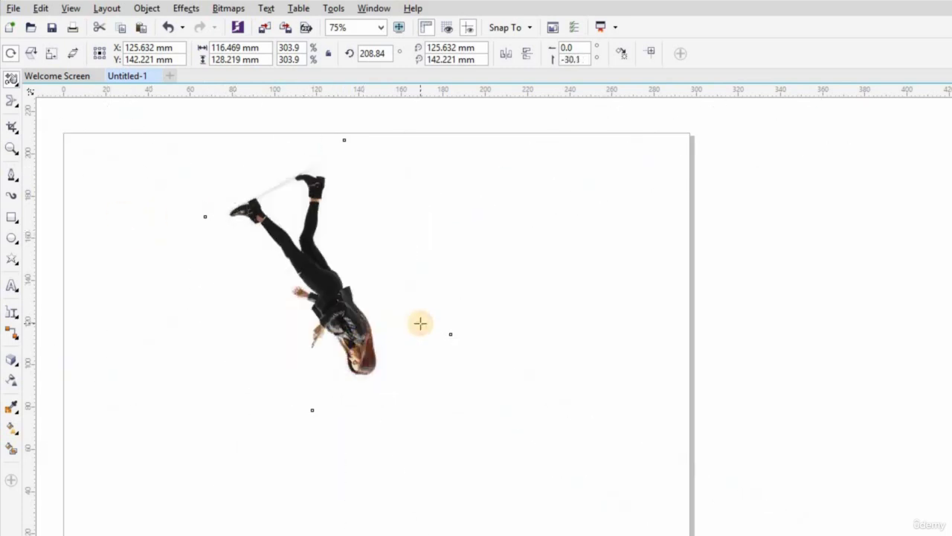
{"action": "key", "text": "ctrl+z"}
{"action": "left_click_drag", "start_coordinate": [327, 276], "coordinate": [245, 284]}
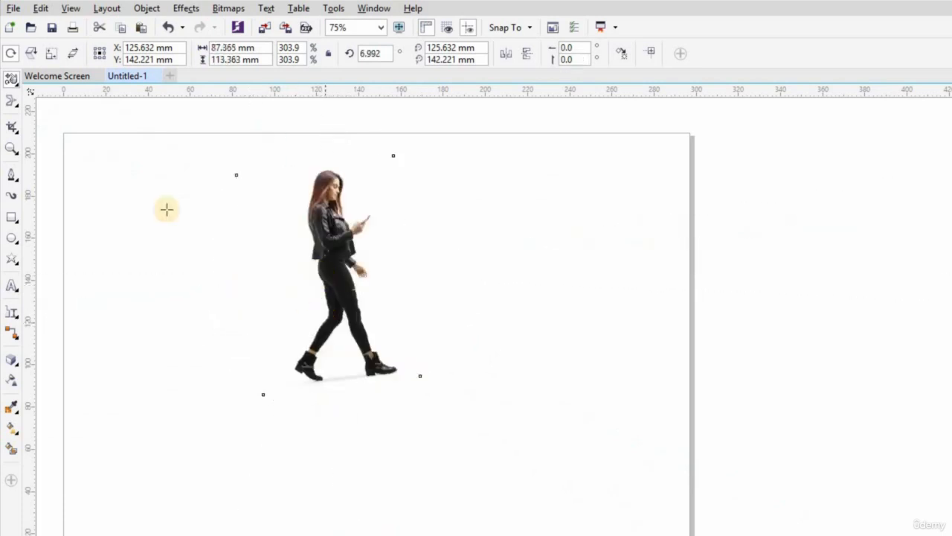
- Mirror the image three times with free angle reflection across a near-vertical axis beside it, leaving the woman facing left at about 178°
{"action": "left_click", "coordinate": [18, 86]}
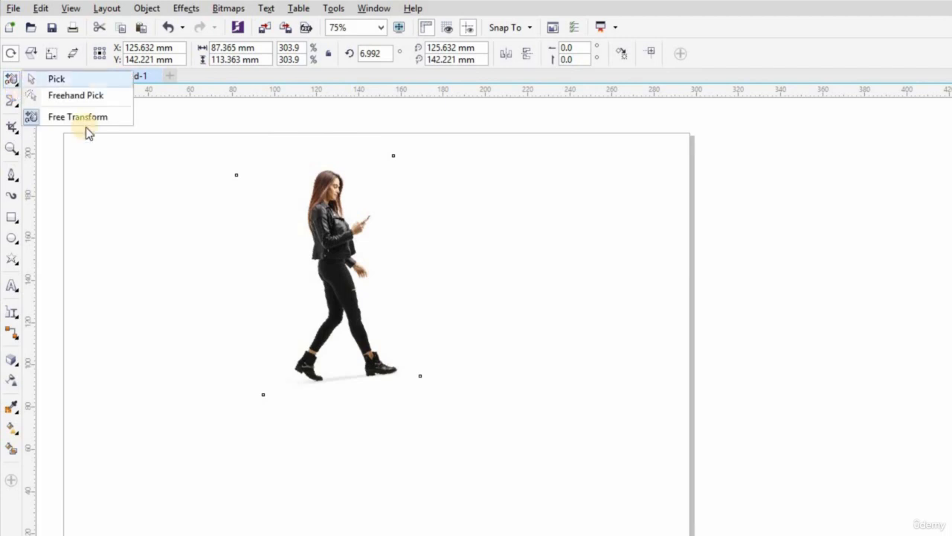
{"action": "left_click", "coordinate": [14, 59]}
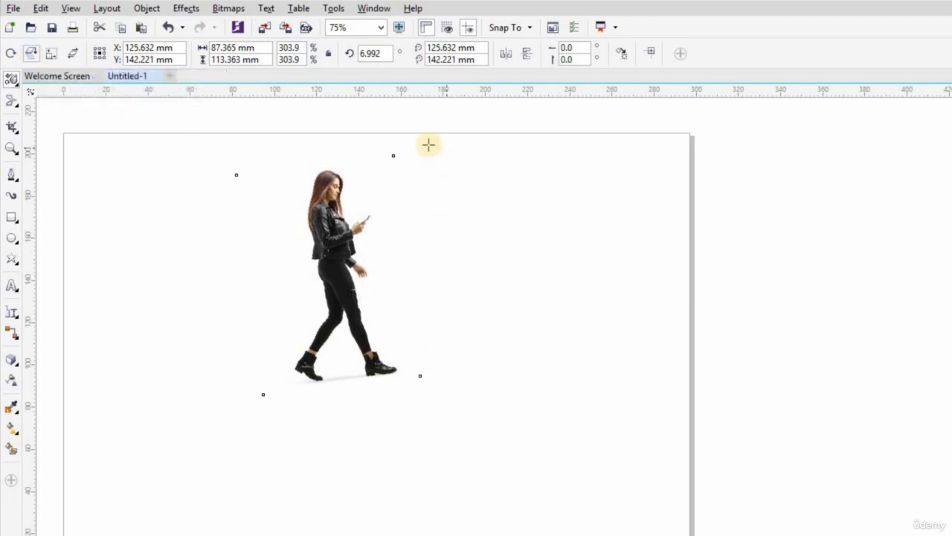
{"action": "left_click_drag", "start_coordinate": [408, 136], "coordinate": [423, 364]}
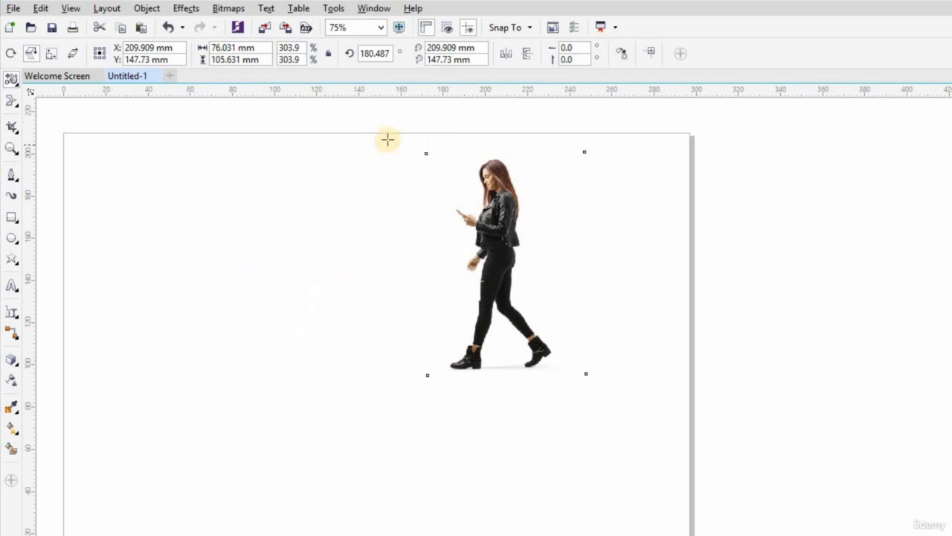
{"action": "left_click_drag", "start_coordinate": [387, 131], "coordinate": [412, 370]}
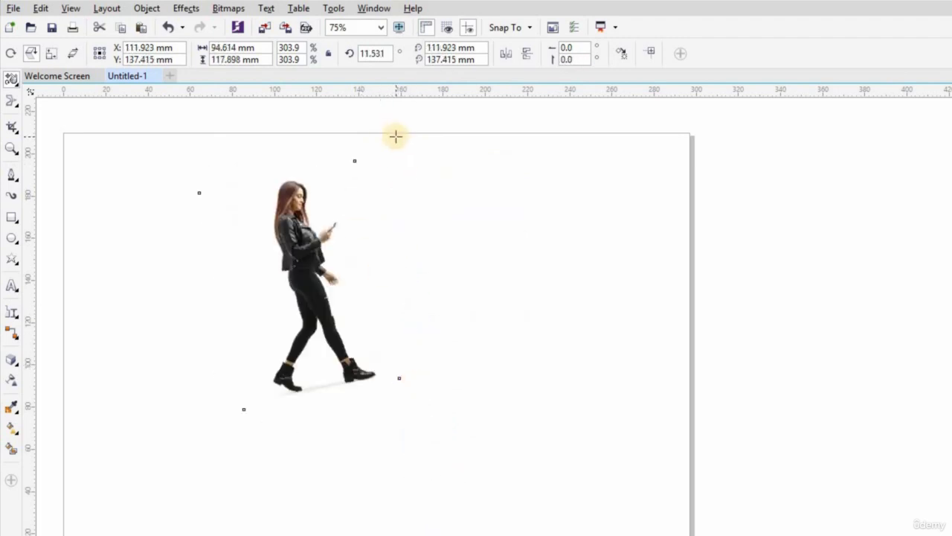
{"action": "left_click_drag", "start_coordinate": [394, 135], "coordinate": [413, 340]}
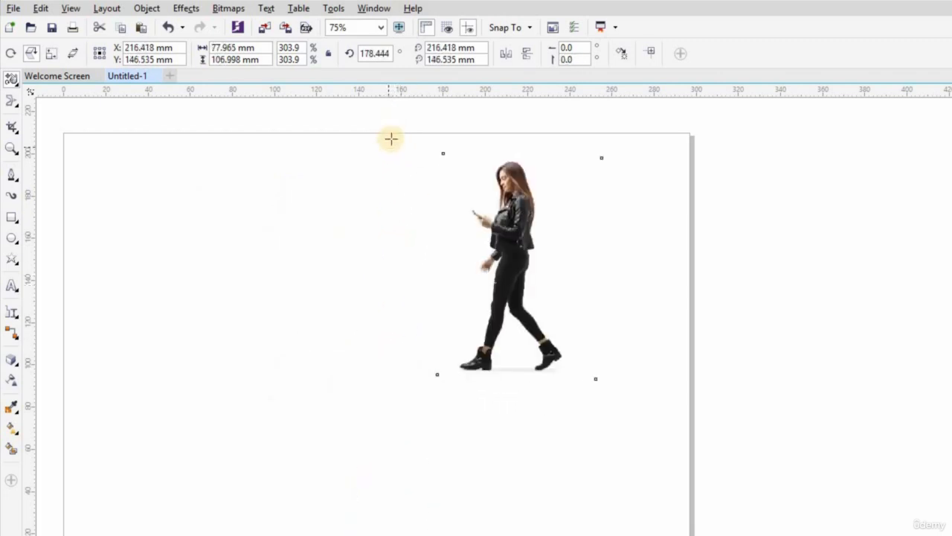
- Mirror the image with free angle reflection twice across near-vertical axes beside it and once from its upper corner, reaching about 39.5°
{"action": "left_click_drag", "start_coordinate": [391, 139], "coordinate": [386, 221]}
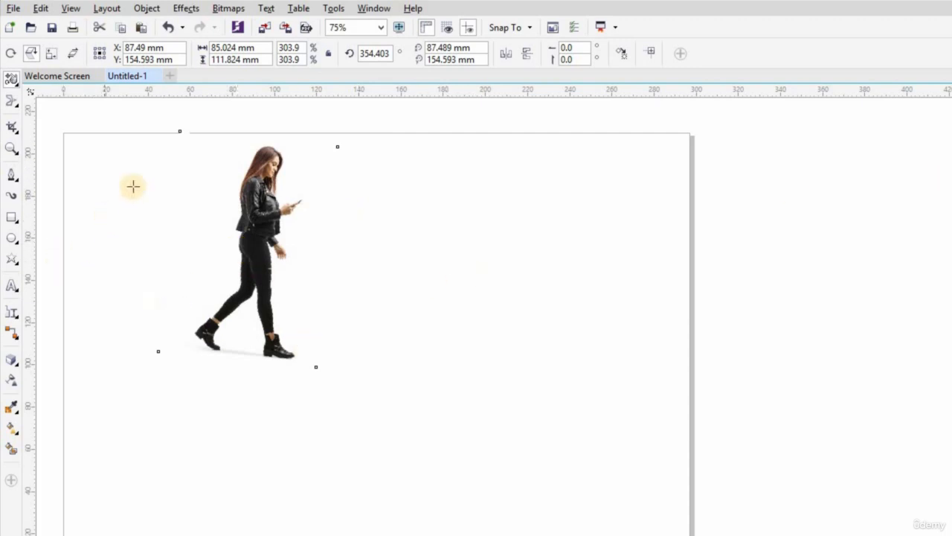
{"action": "left_click_drag", "start_coordinate": [319, 151], "coordinate": [312, 317]}
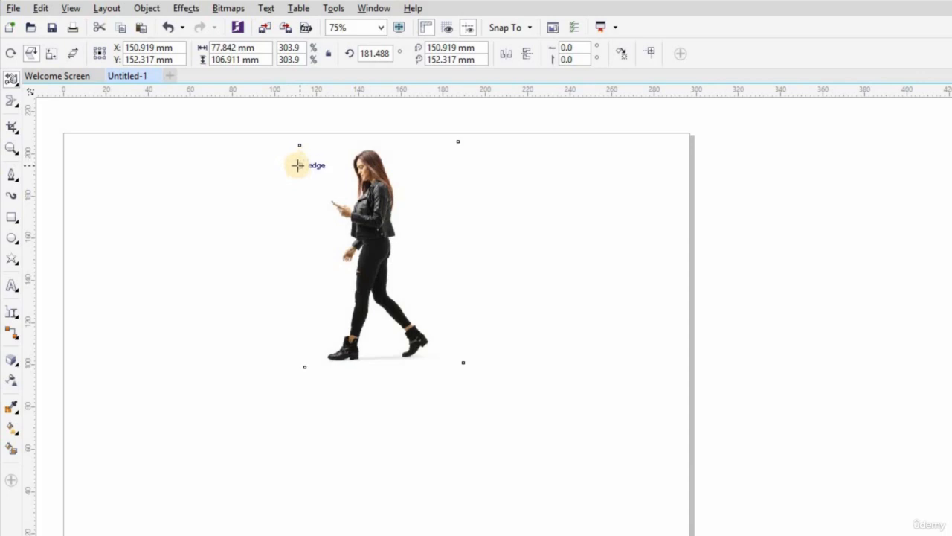
{"action": "left_click", "coordinate": [27, 52]}
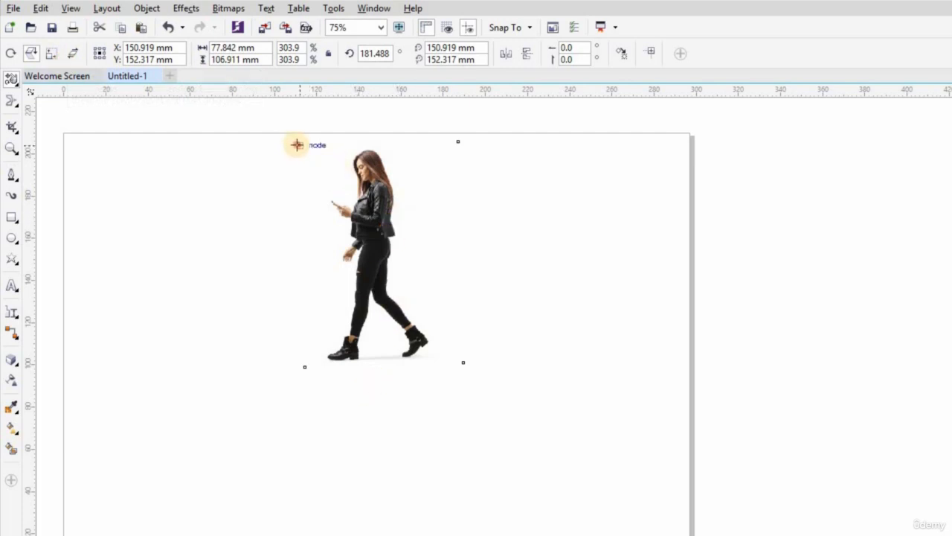
{"action": "left_click_drag", "start_coordinate": [299, 145], "coordinate": [249, 98]}
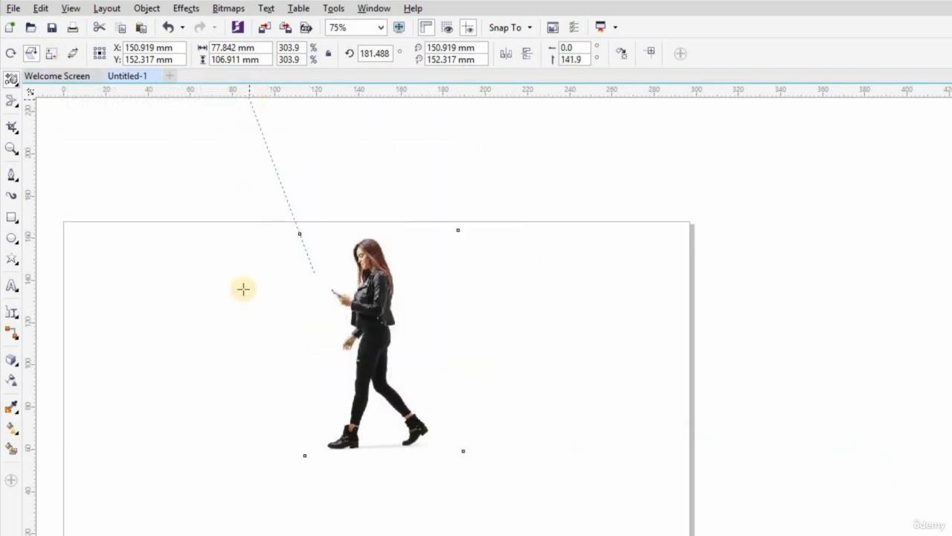
- Try free scale twice from near the image's upper corner, stretching it to about 342 × 186 mm, and undo both scalings
{"action": "left_click", "coordinate": [51, 53]}
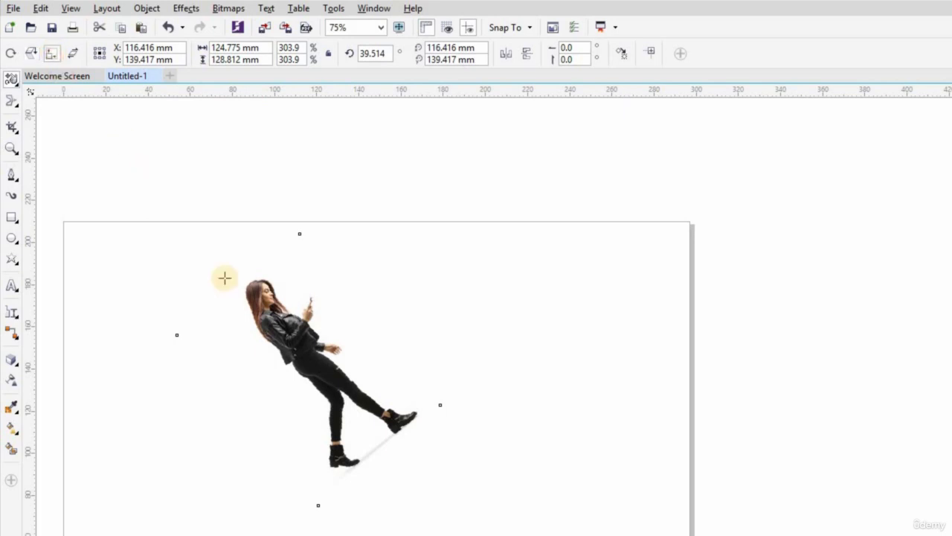
{"action": "left_click_drag", "start_coordinate": [302, 234], "coordinate": [336, 204]}
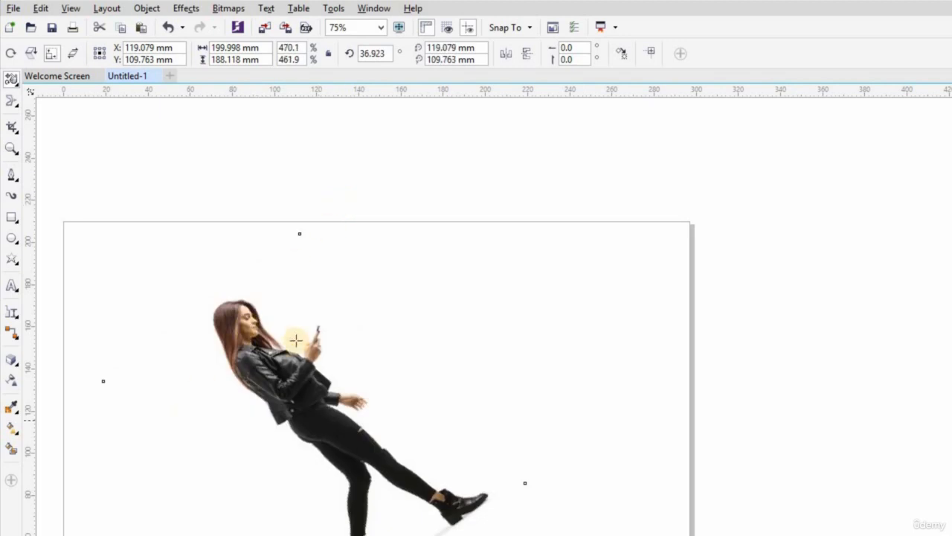
{"action": "left_click_drag", "start_coordinate": [305, 249], "coordinate": [345, 235]}
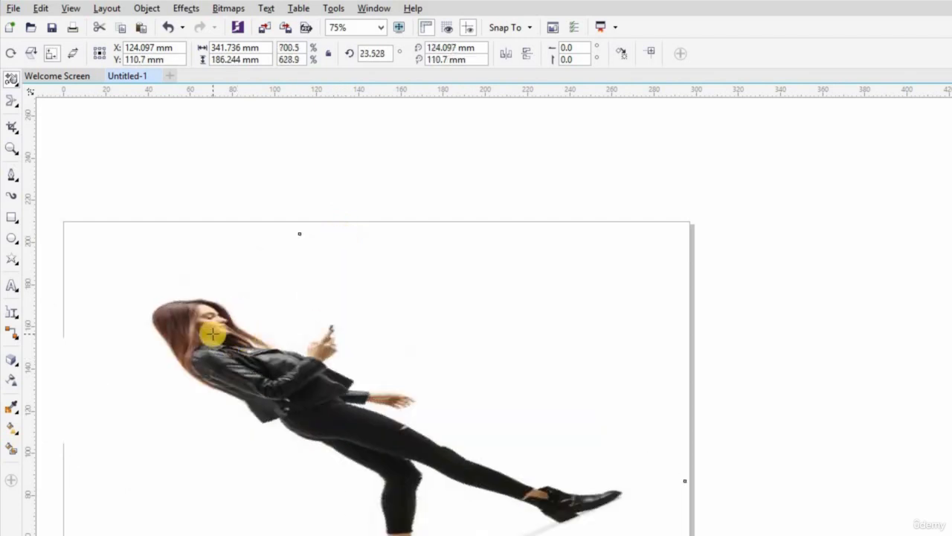
{"action": "key", "text": "ctrl+z"}
{"action": "key", "text": "ctrl+z"}
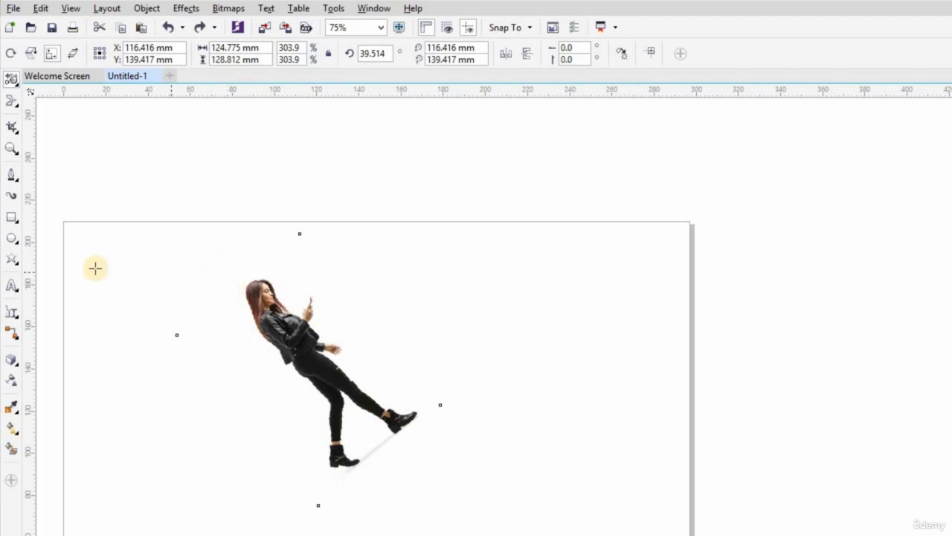